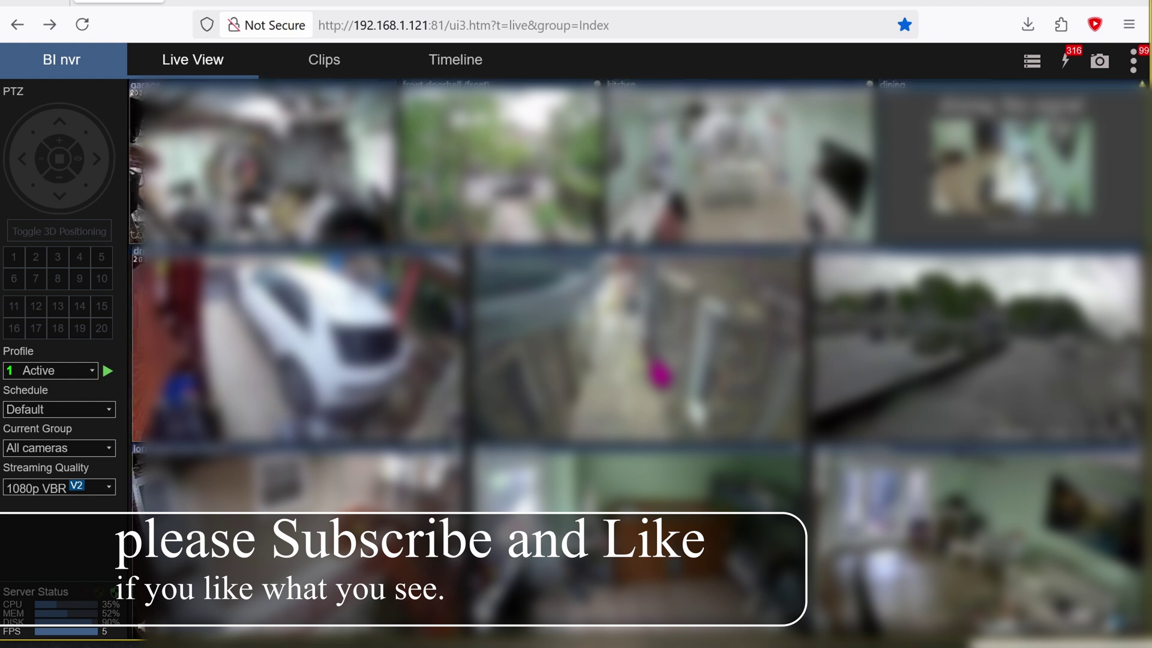
Open the alley camera's Clips list and play the 04:51:04 PM person alert.
left_click(658, 371)
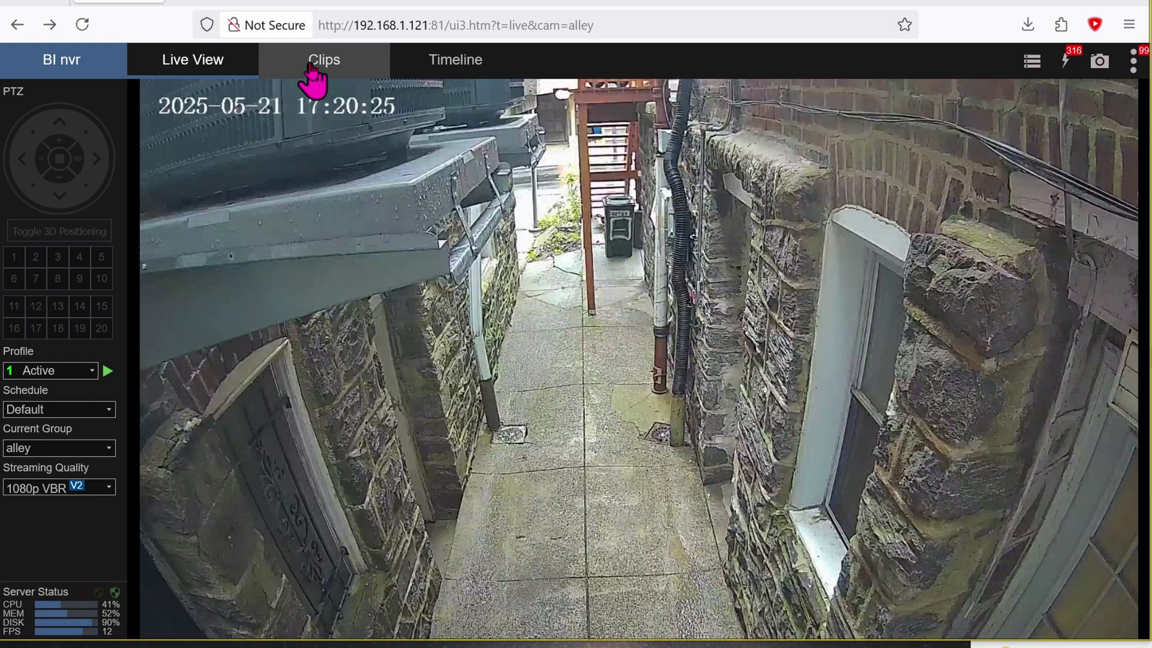
left_click(313, 72)
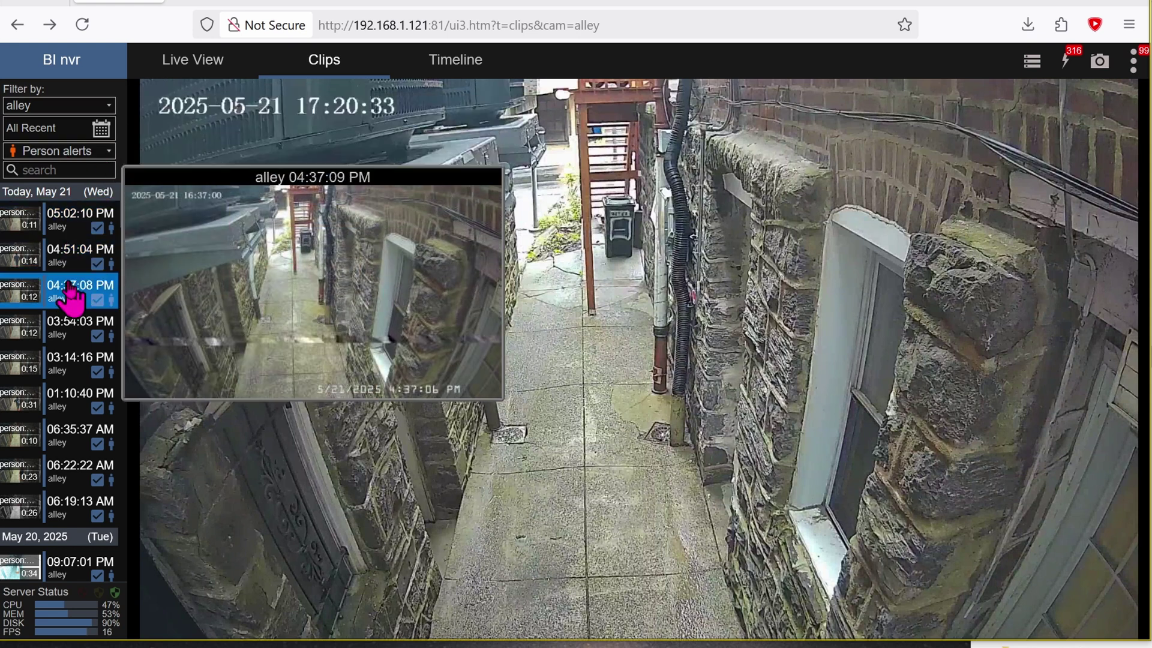
mouse_move(79, 256)
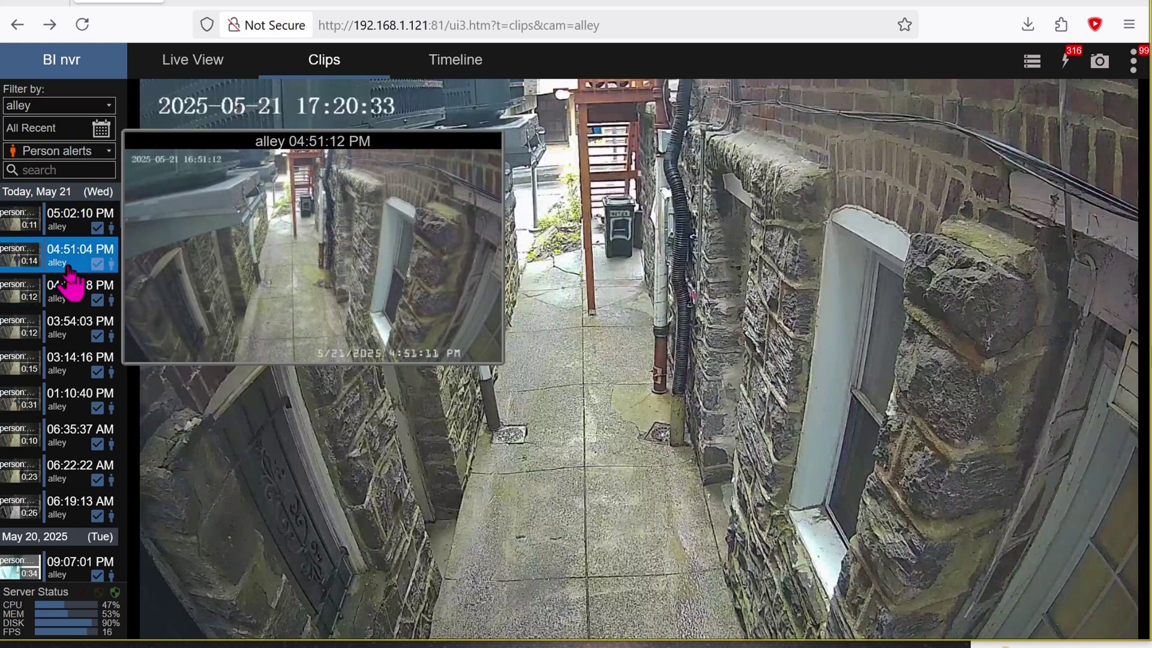
left_click(69, 267)
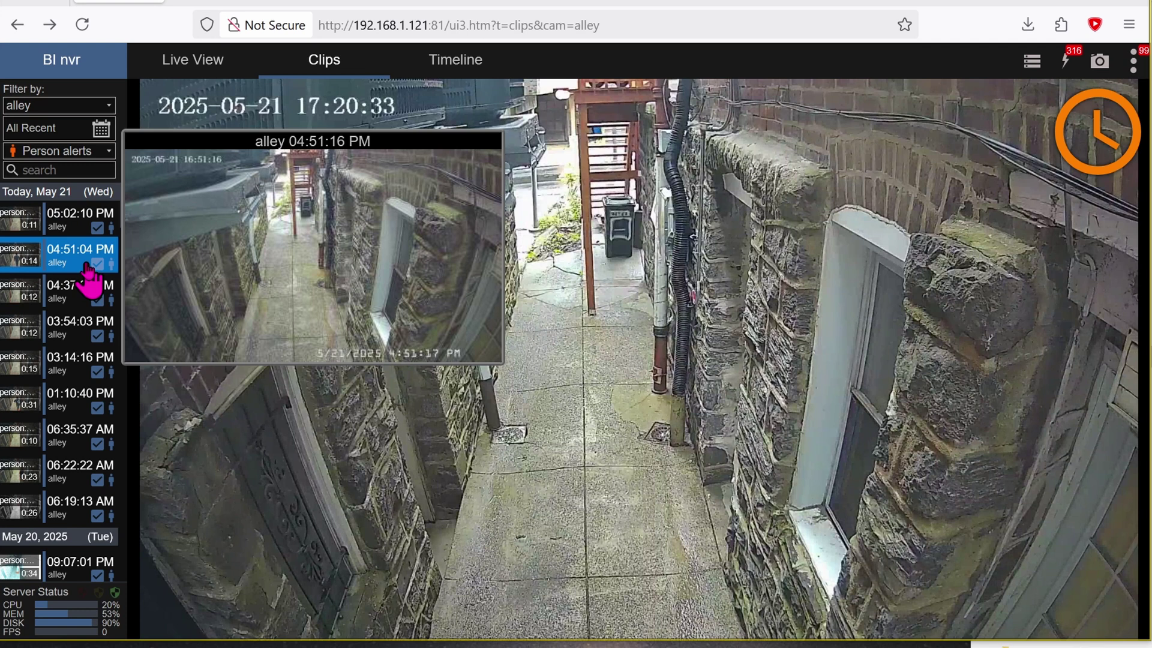
Export the 04:51:04 PM clip to MP4 (H.264), re-encoded with audio included.
right_click(83, 263)
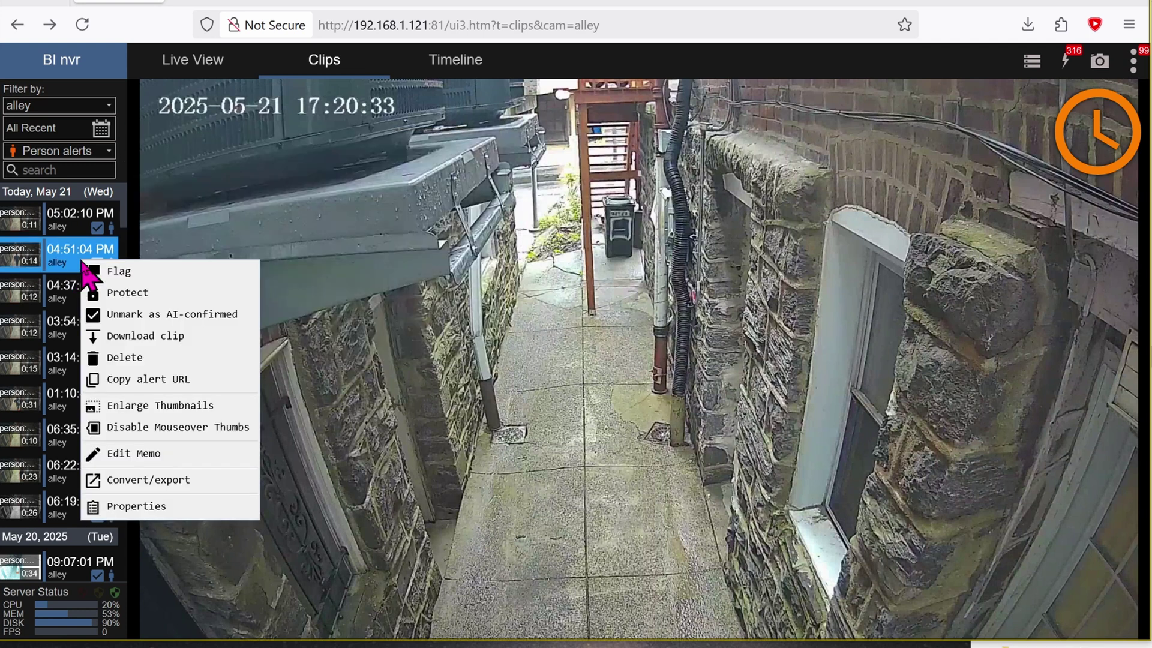
left_click(208, 485)
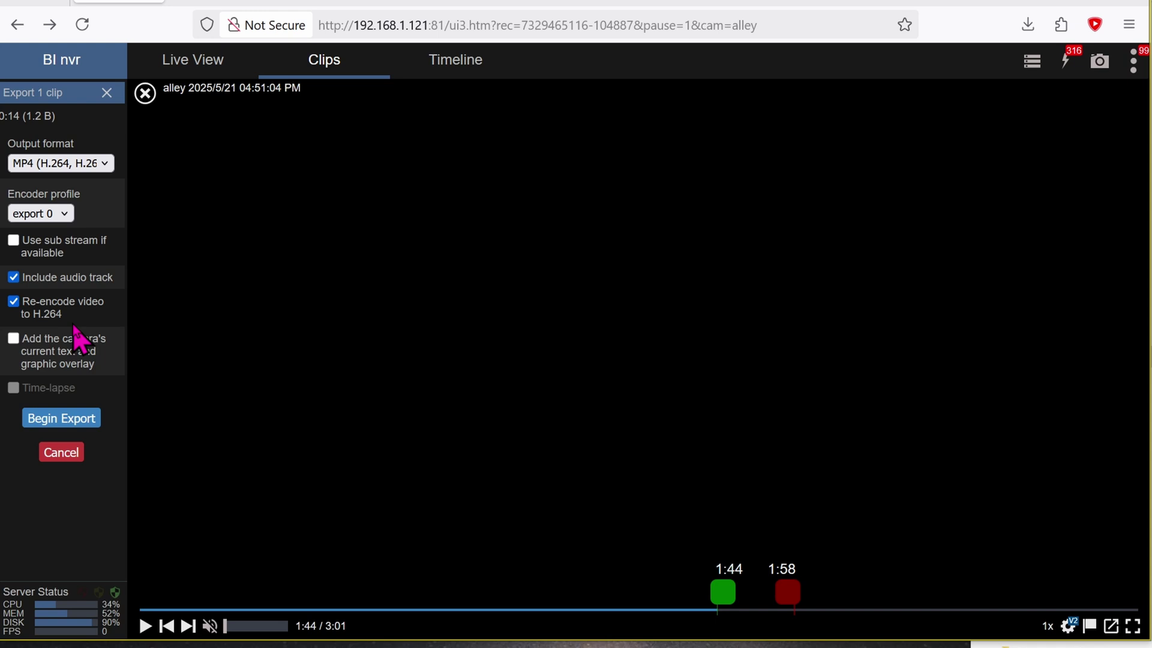
left_click(66, 426)
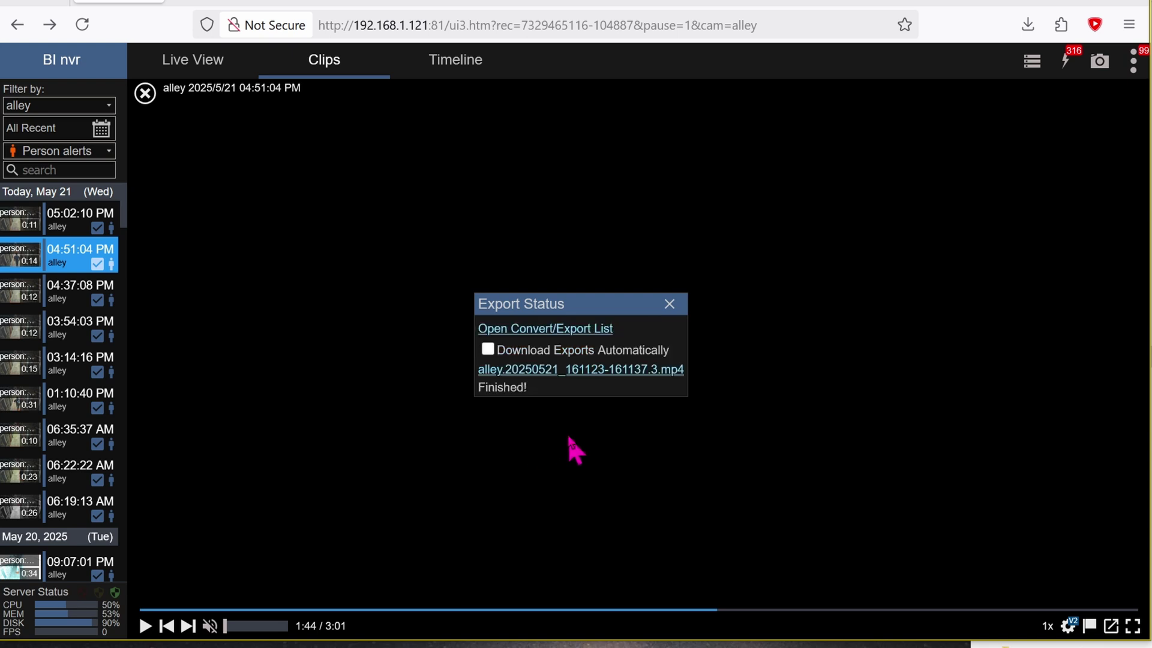
Download the exported .mp4, verify it plays in VLC, then close Export Status.
left_click(601, 375)
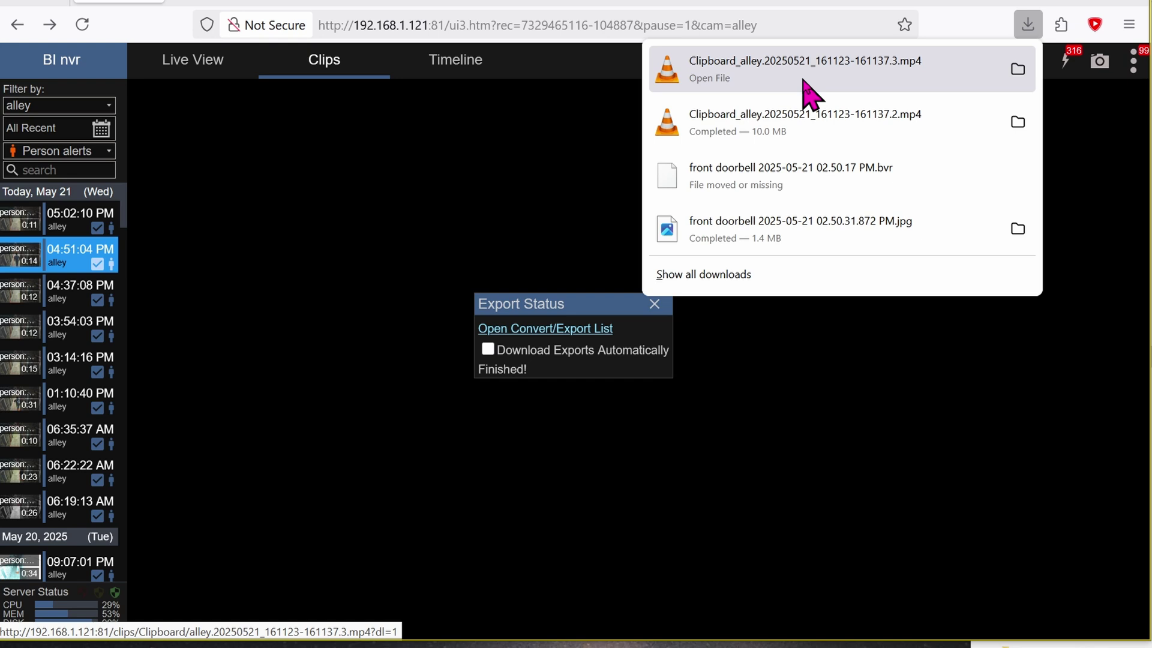
left_click(804, 87)
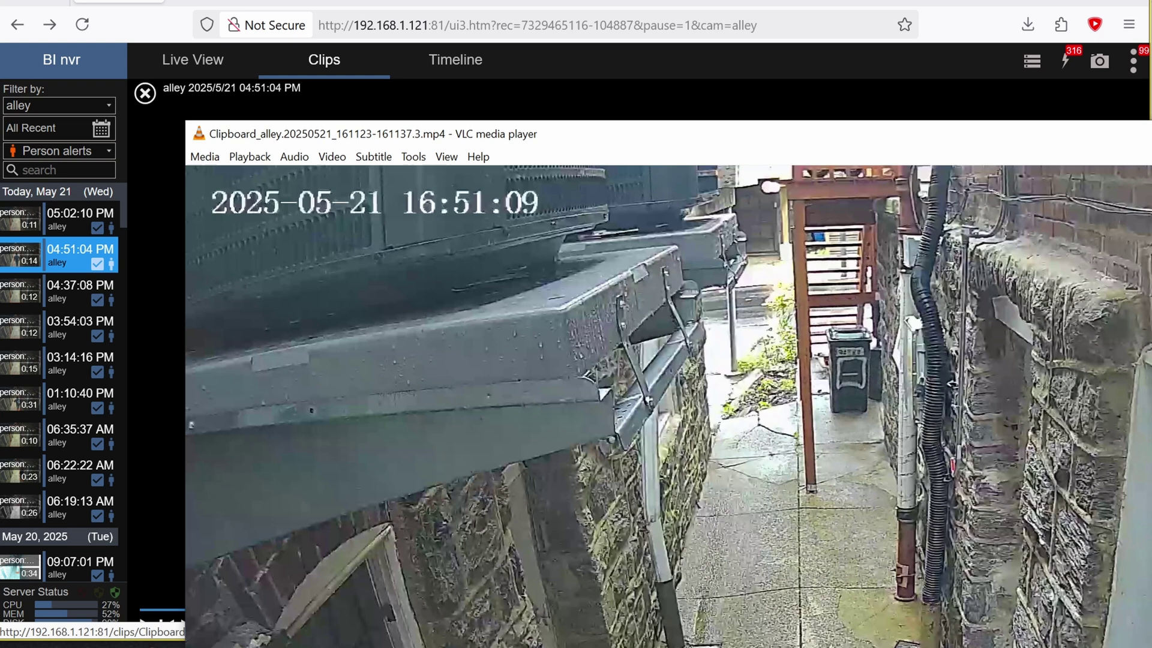
key("ctrl+q")
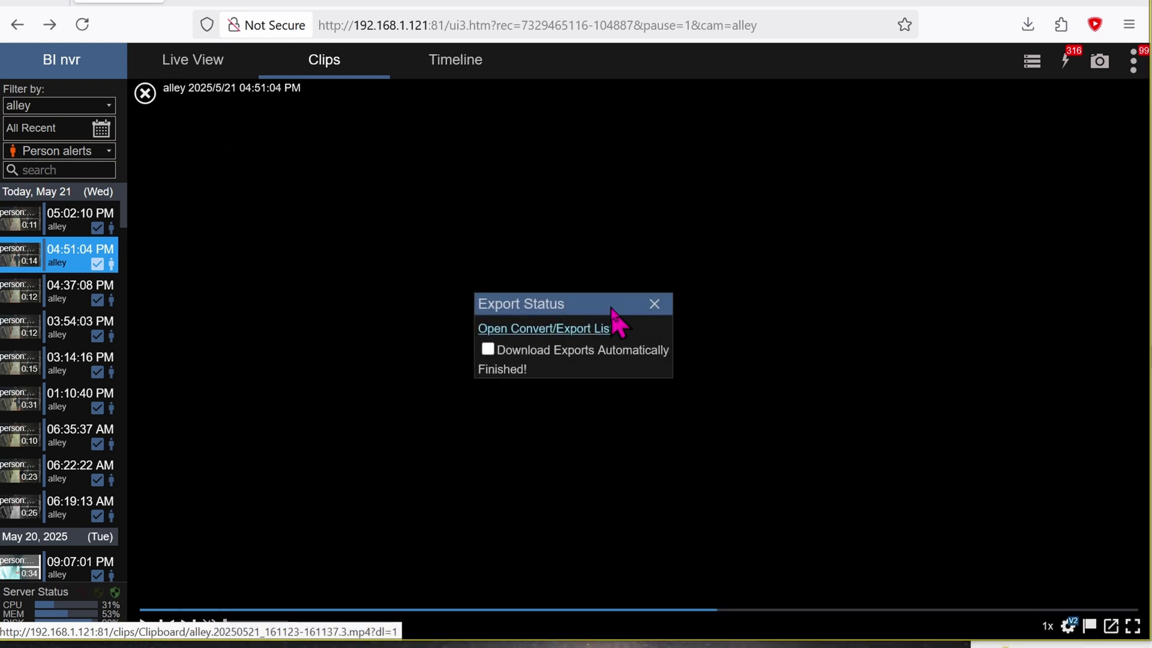
left_click(655, 304)
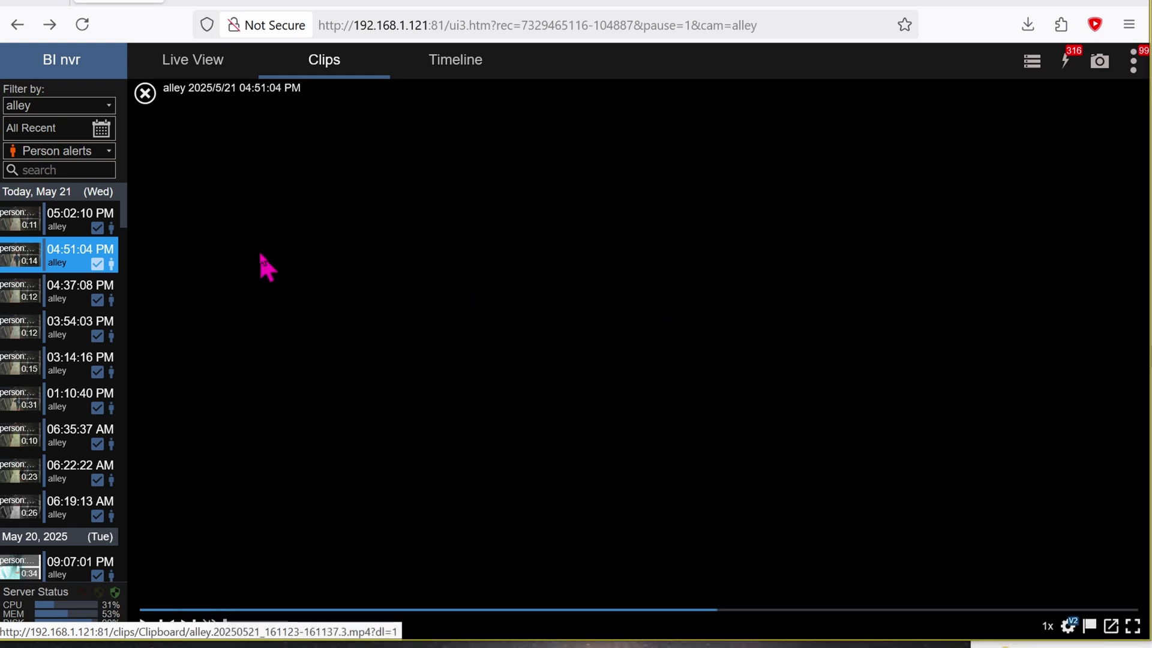
mouse_move(79, 254)
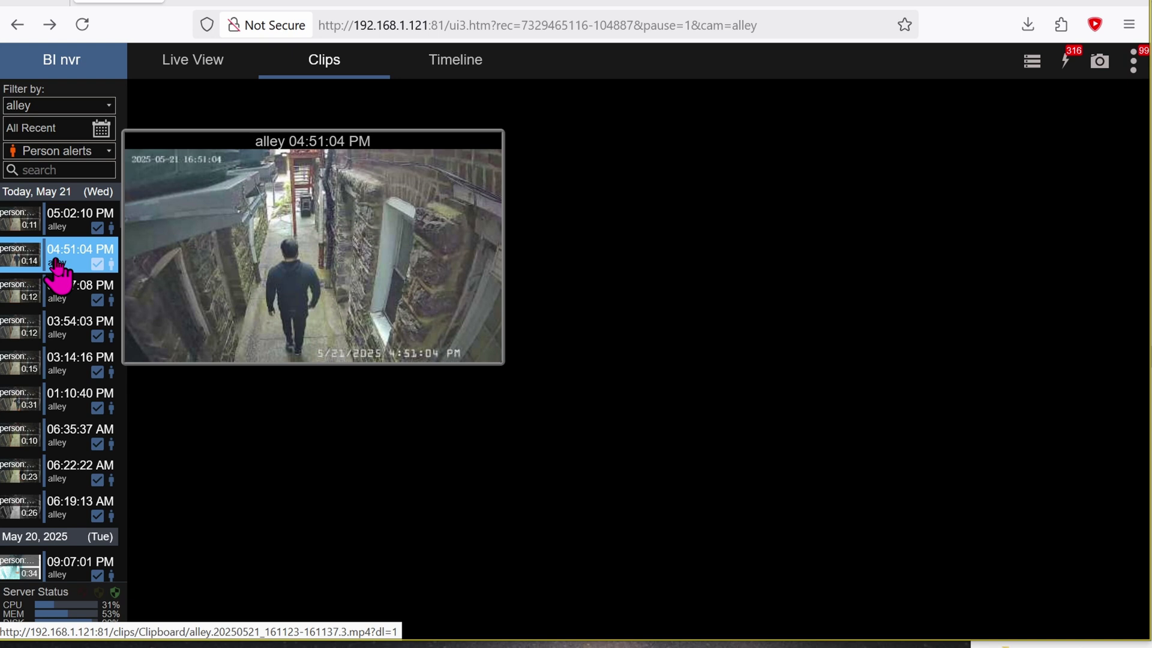
Bring up the context menu for the 04:51:04 PM alley clip again.
right_click(59, 263)
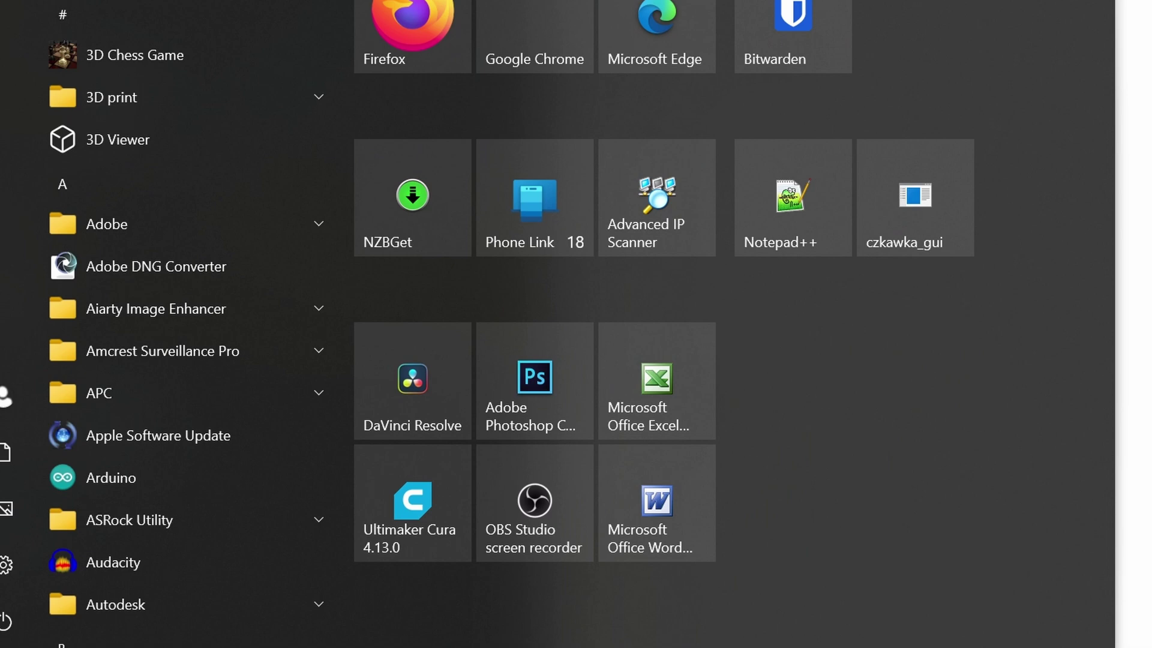
Search the Start menu for "ubu" to find Ubuntu 22.04.5 LTS.
type("ubu")
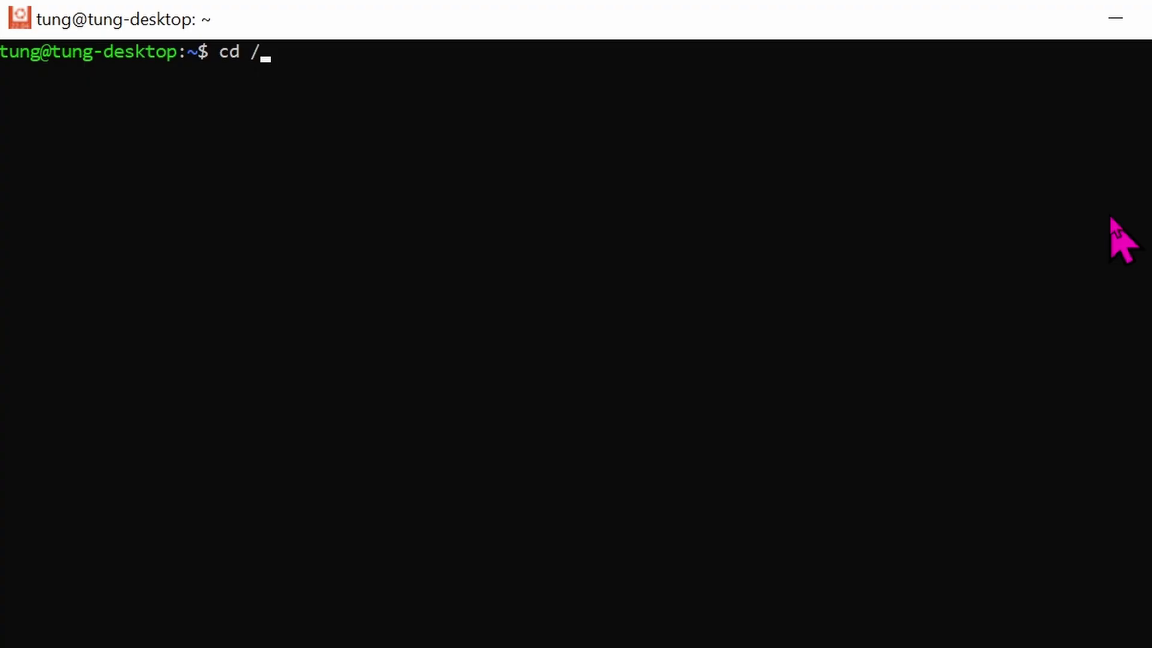
Browse from the root through /mnt listings into /mnt/c/temp.
key("Return")
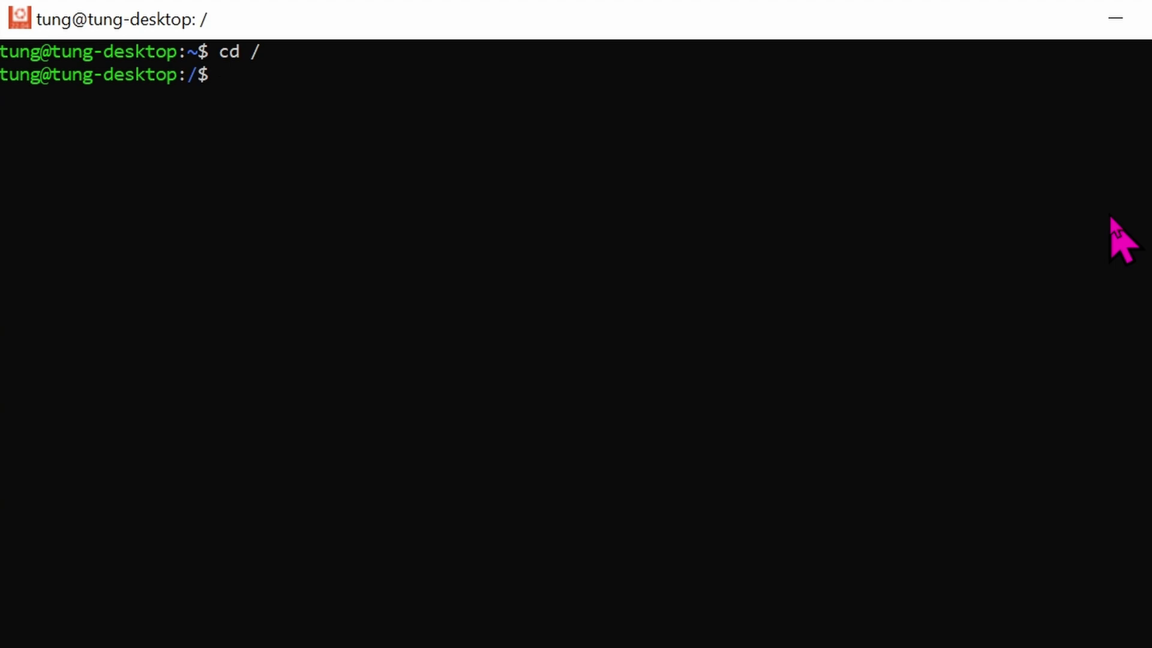
type("ls")
key("Return")
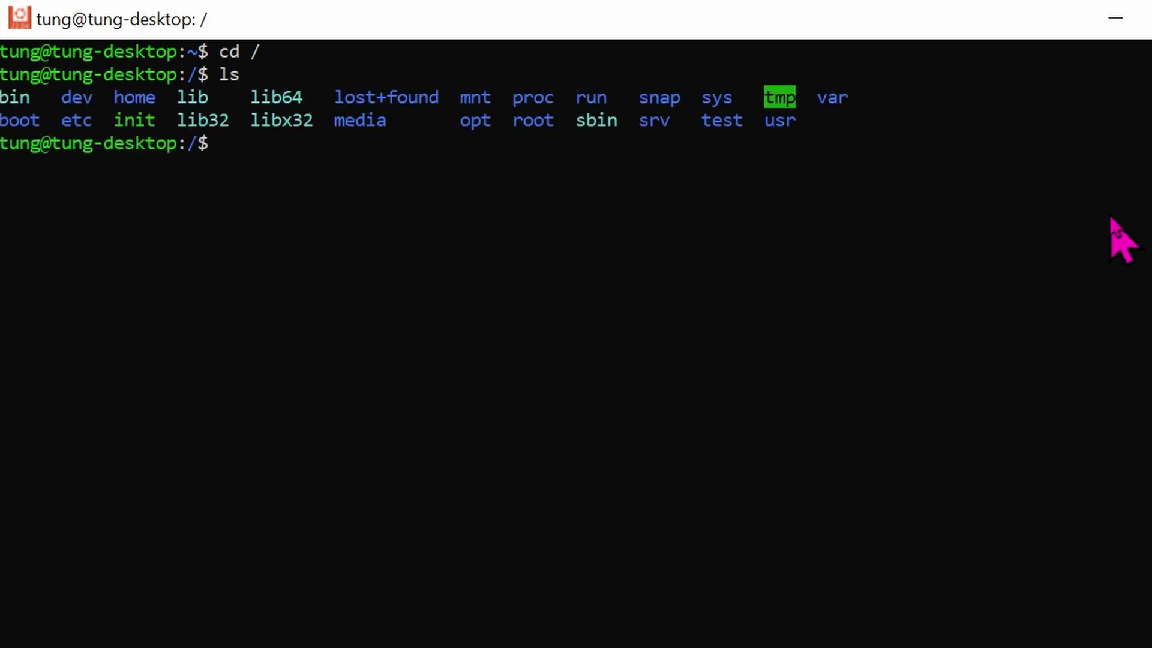
type("cd mnt")
key("Return")
type("ls")
key("Return")
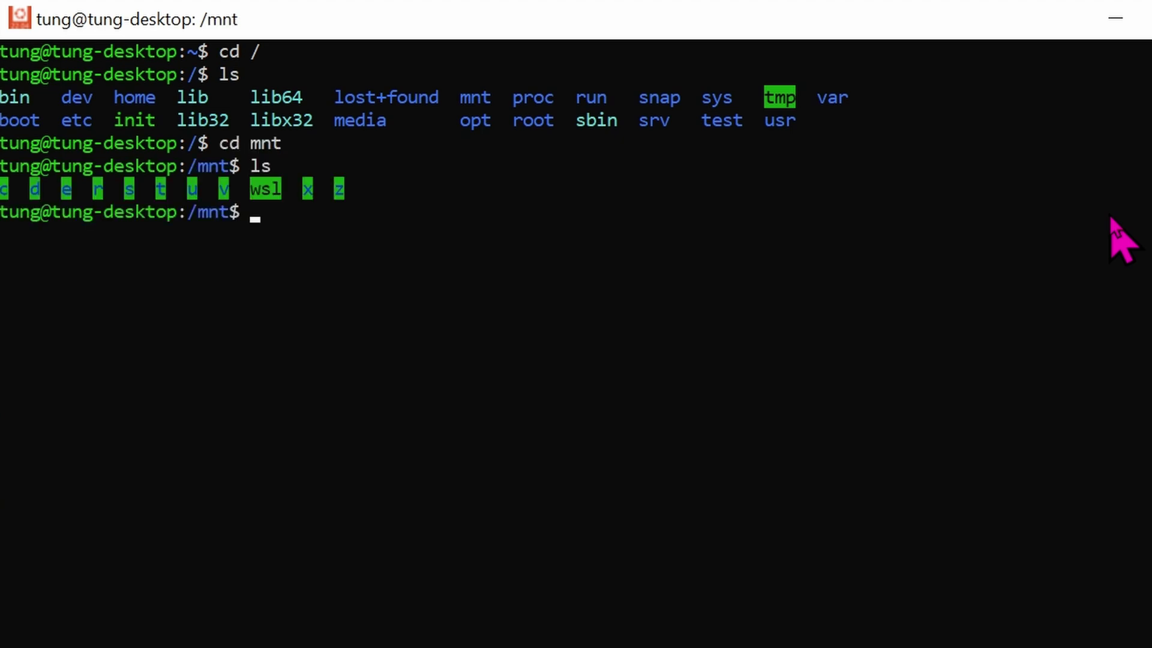
type("cd c")
type("/temp")
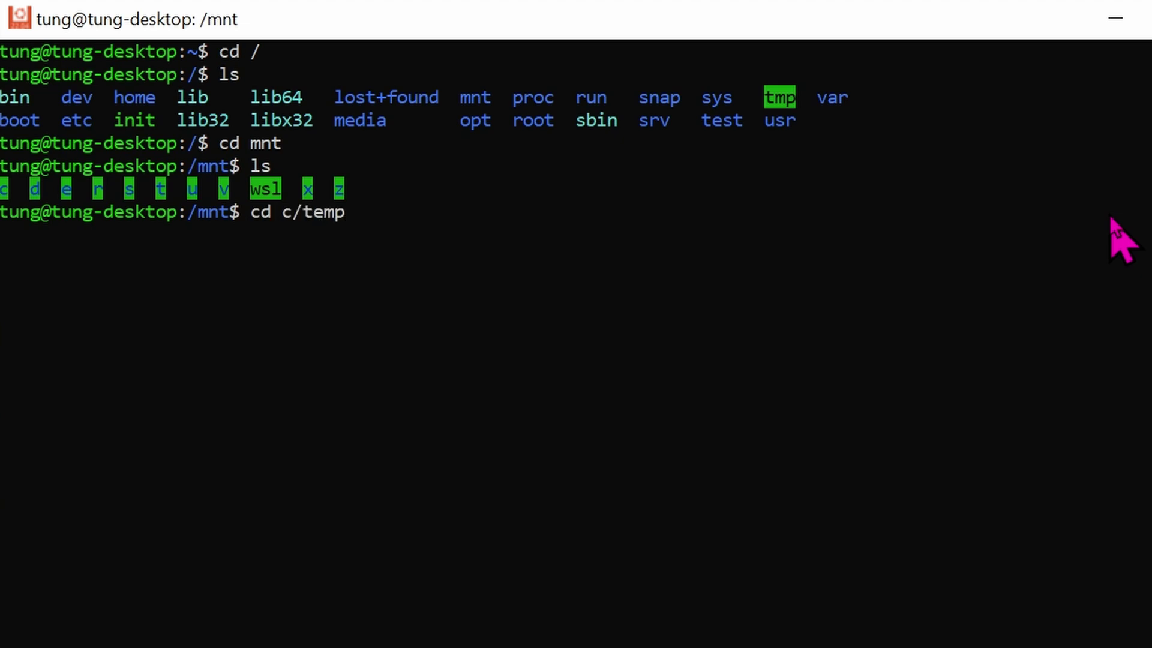
key("Return")
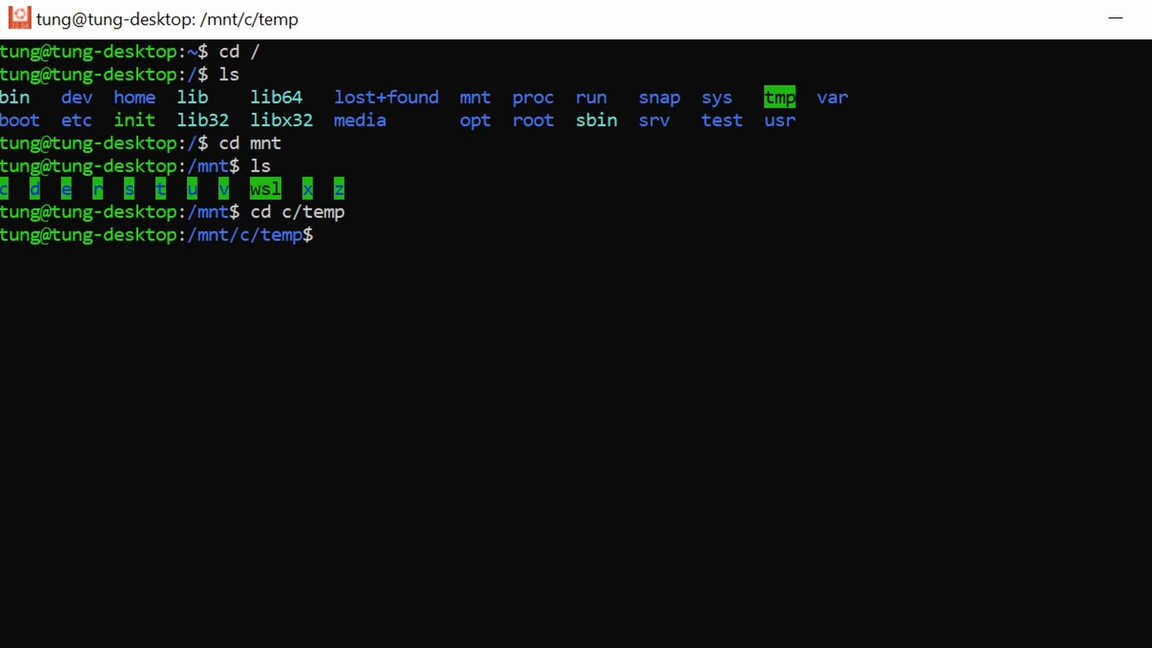
Refresh package lists with sudo apt update, entering the password.
type("sudo apt update")
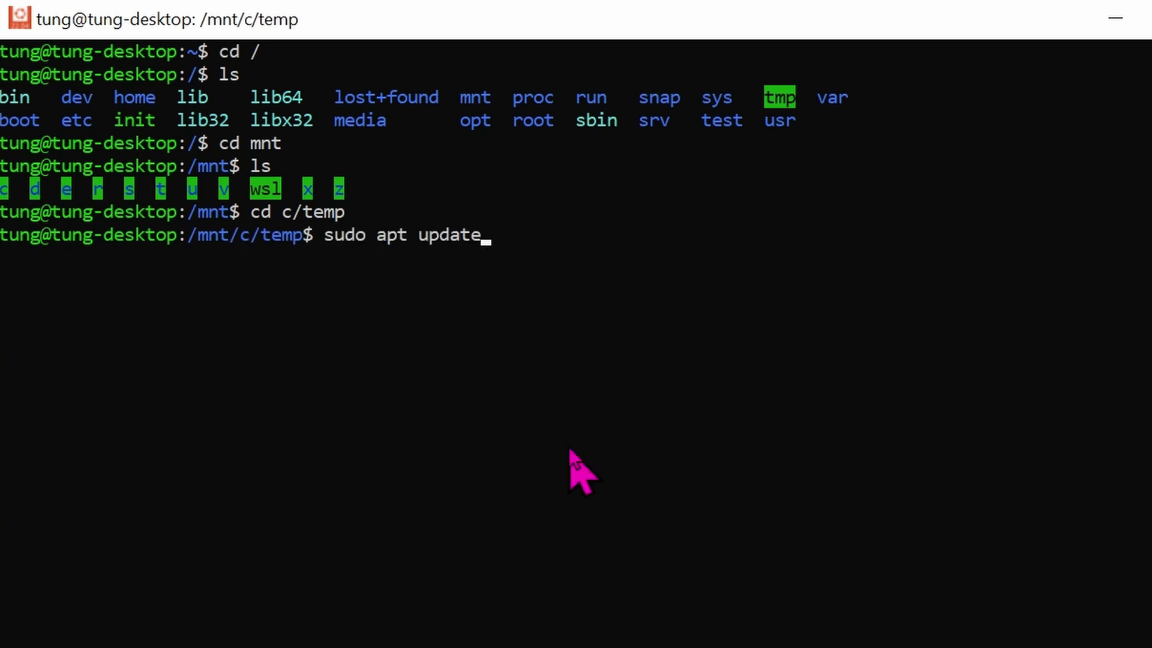
key("Return")
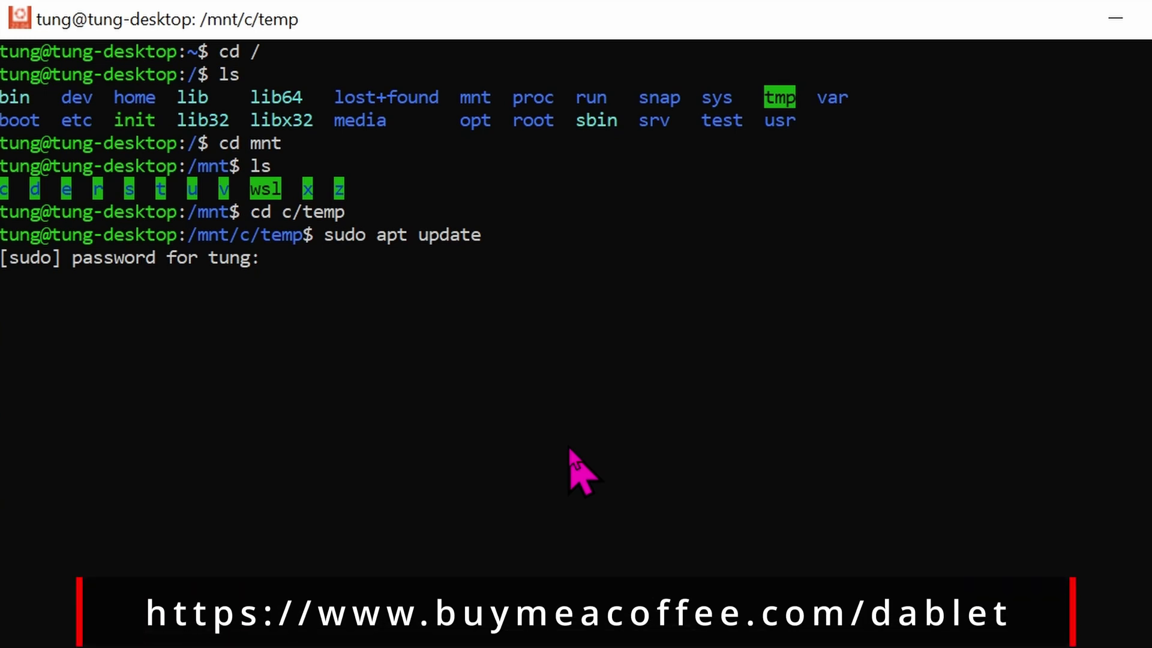
key("Return")
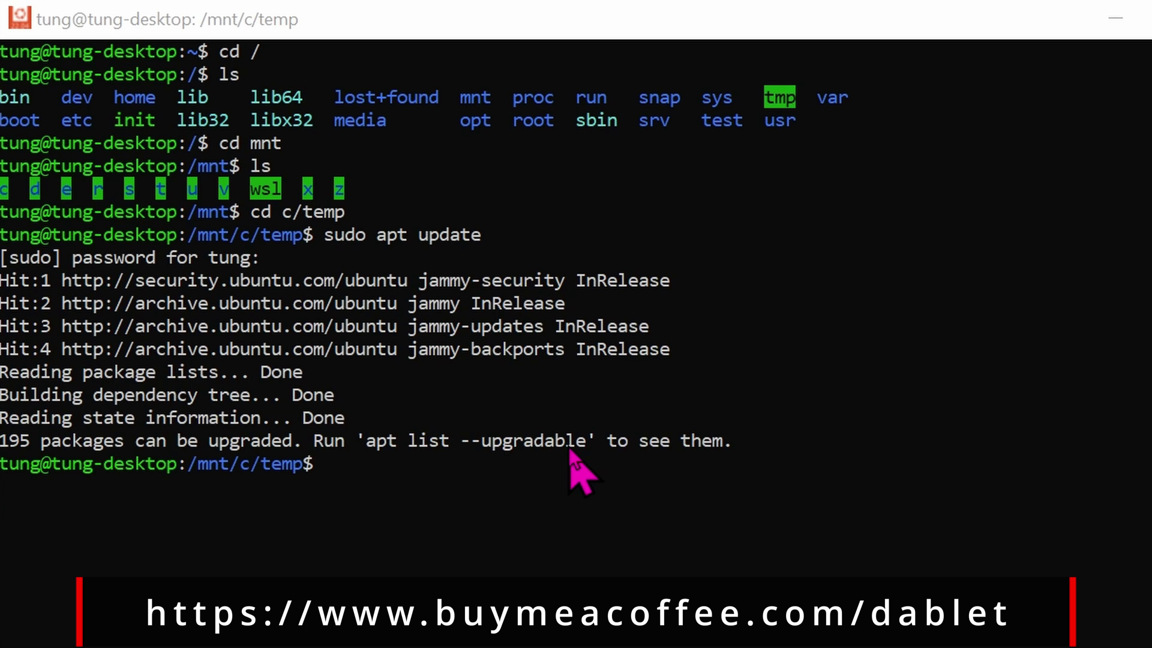
Install ffmpeg with sudo apt install ffmpeg.
left_click(758, 498)
type("sudo apt install ffmpeg")
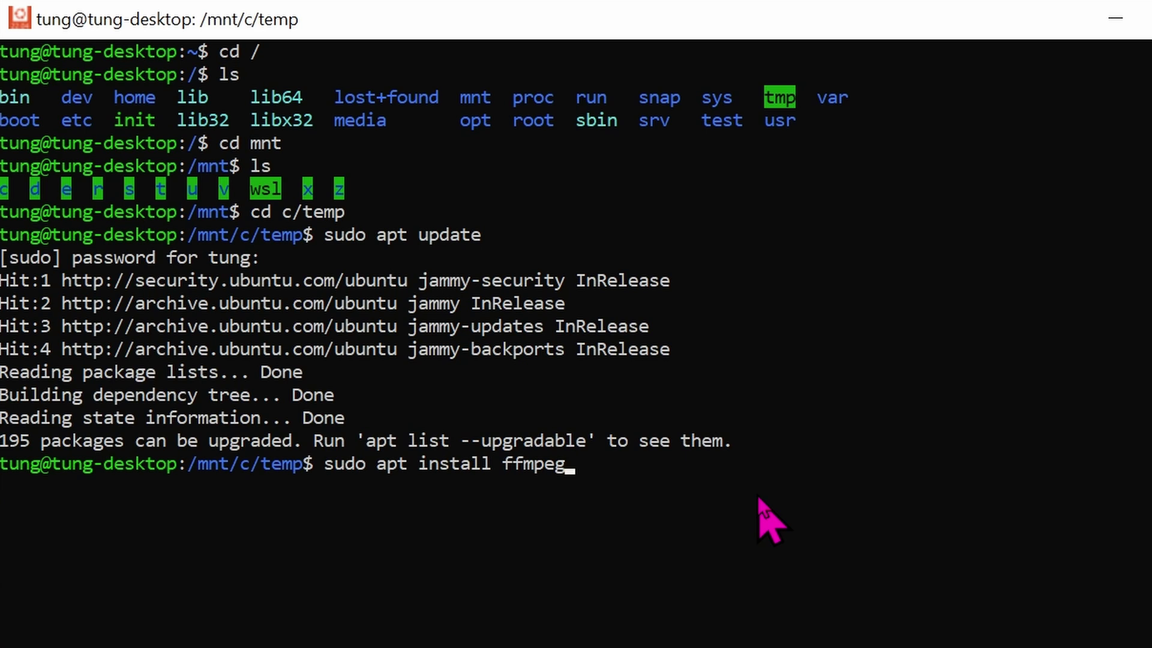
key("Return")
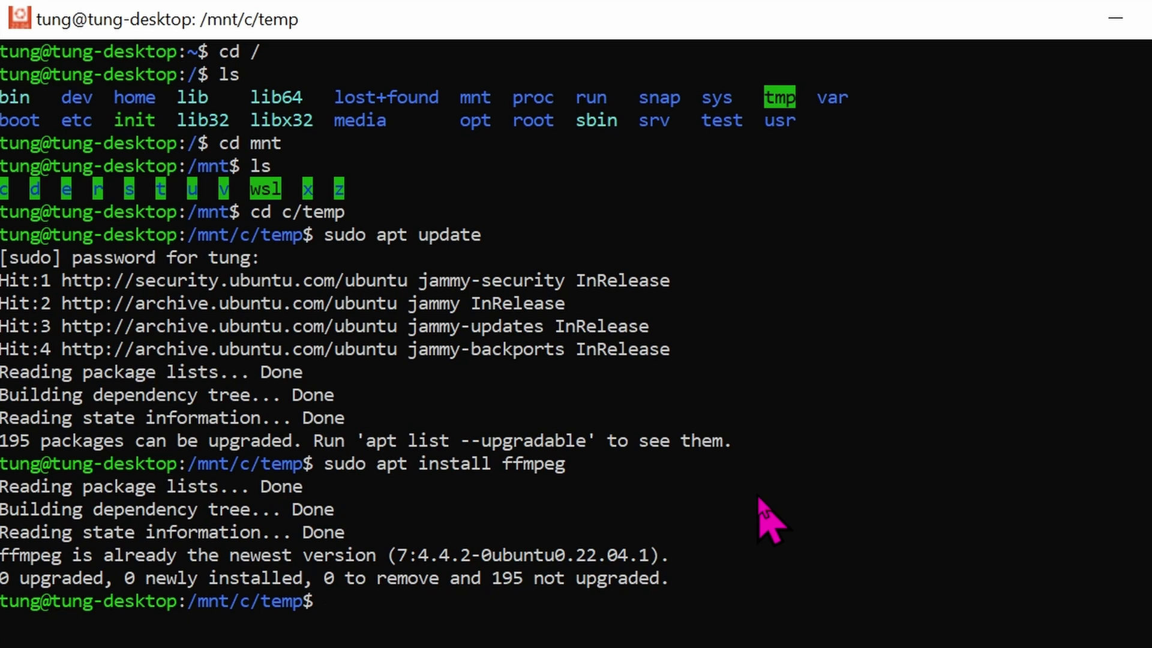
Convert clip.bvr to output.mp4 with ffmpeg using libx264, preset medium, CRF 23.
type("ffmpeg -i clip.bvr -c:v libx264 -preset medium -crf 23 output.mp4")
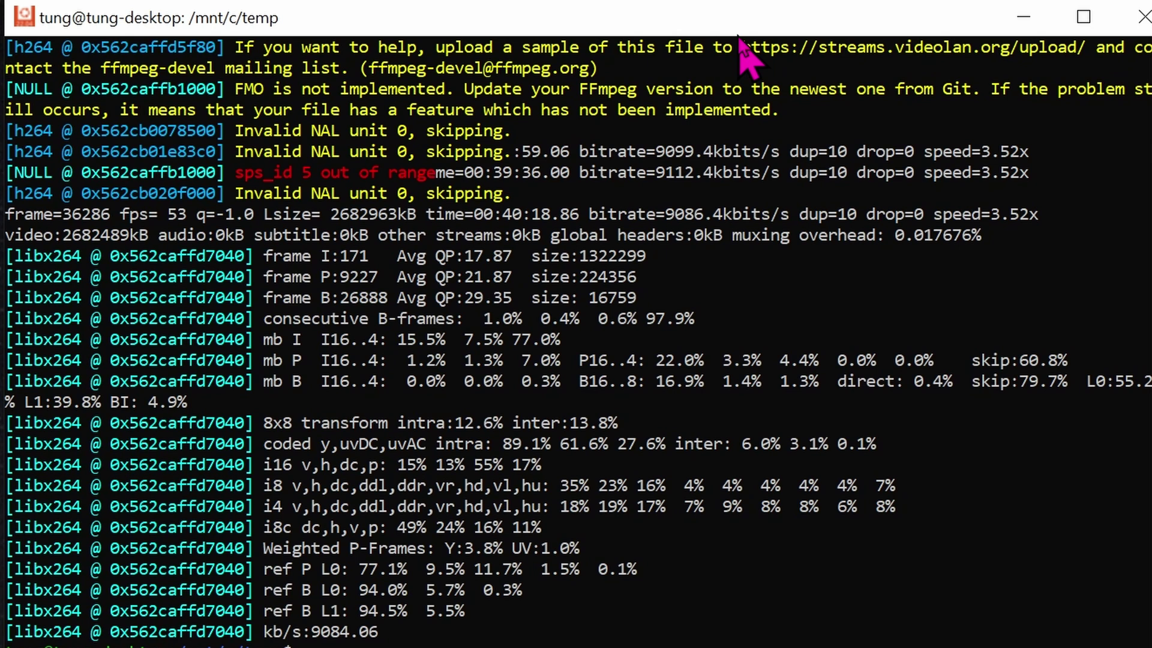
key("Return")
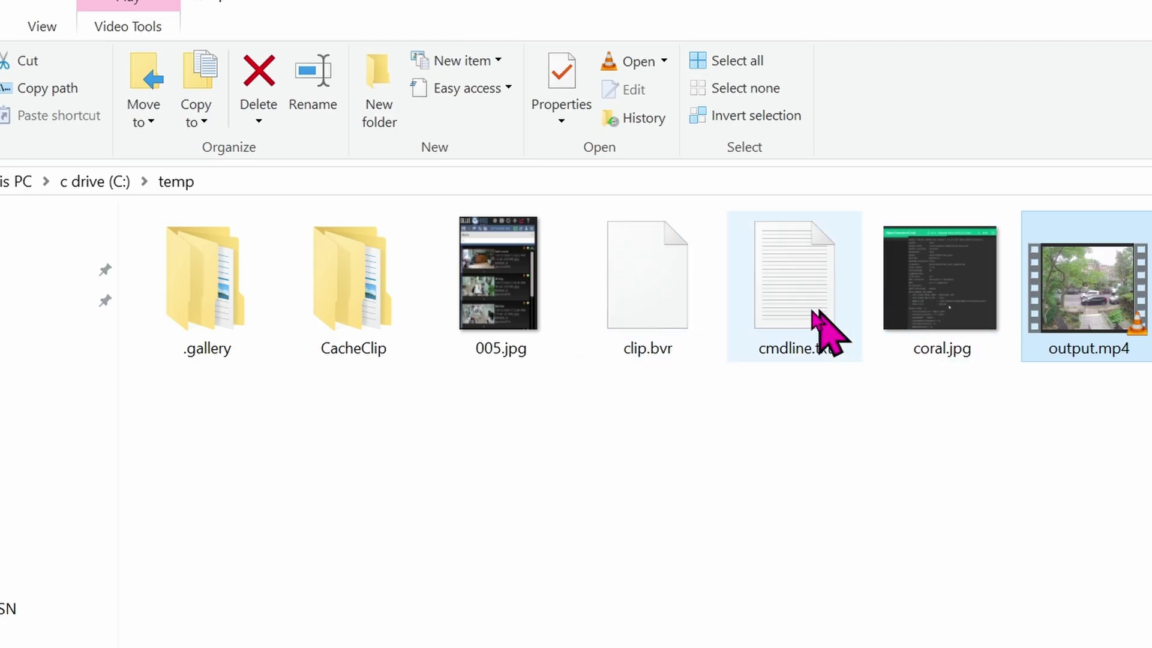
left_click(669, 293)
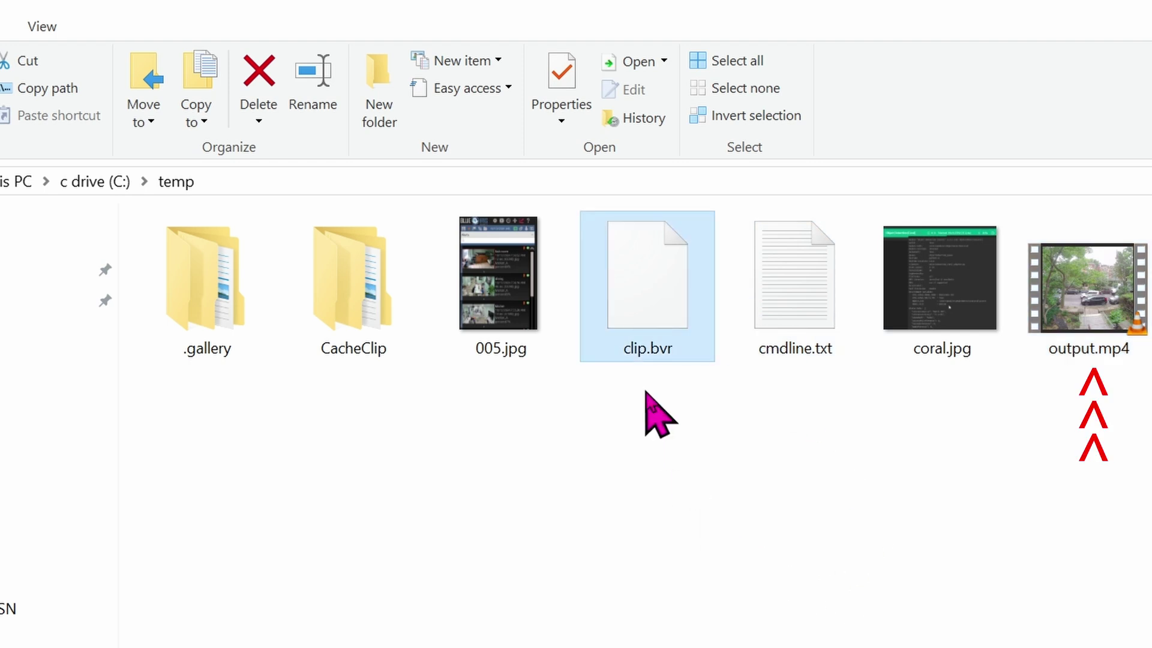